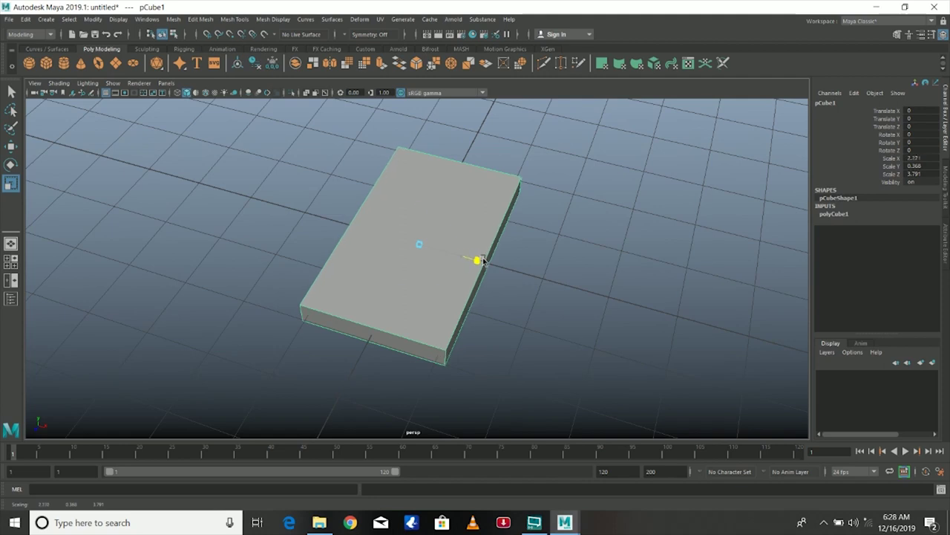
Scale the cube flat on Y into a thin slab and select an edge on its top
drag(410, 191, 412, 212)
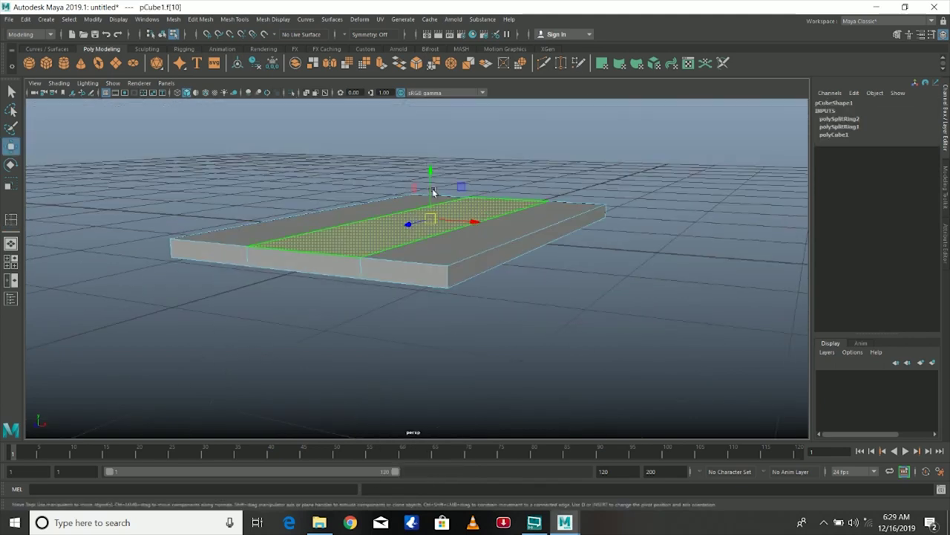
alt+drag(432, 154, 392, 165)
click(349, 229)
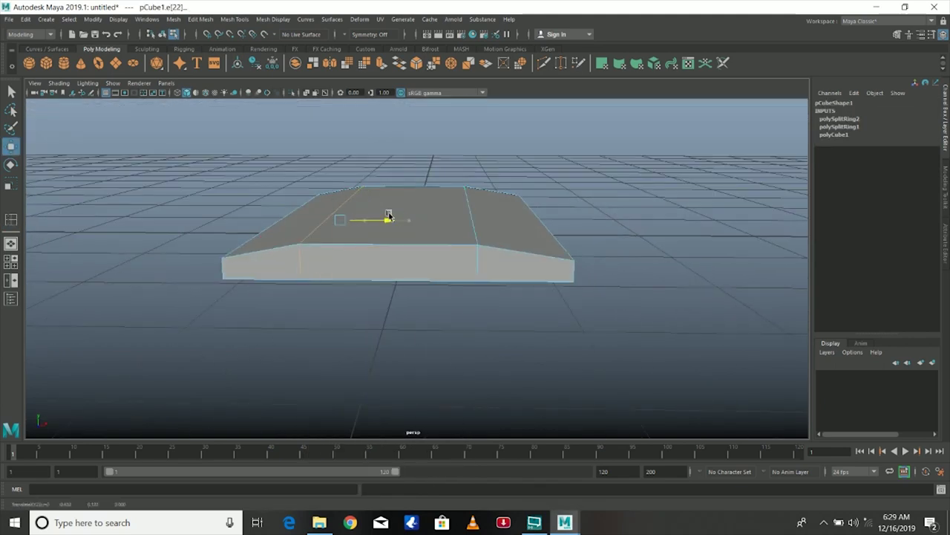
alt+drag(389, 216, 446, 221)
Select the slab's middle edge and scale it to shape the sloped, ramp-like top
click(472, 223)
mouse_move(532, 219)
alt+mouse_down()
mouse_move(416, 197)
mouse_move(322, 228)
mouse_move(484, 318)
alt+mouse_up()
key(r)
mouse_move(542, 193)
alt+mouse_down()
mouse_move(488, 223)
mouse_move(545, 206)
mouse_move(346, 222)
alt+mouse_up()
mouse_move(239, 226)
alt+mouse_down()
mouse_move(286, 259)
mouse_move(422, 190)
mouse_move(335, 239)
mouse_move(416, 284)
mouse_move(303, 287)
alt+mouse_up()
Bevel the slab's long edges at both ends with 3 segments
scroll(336, 228, up, 5)
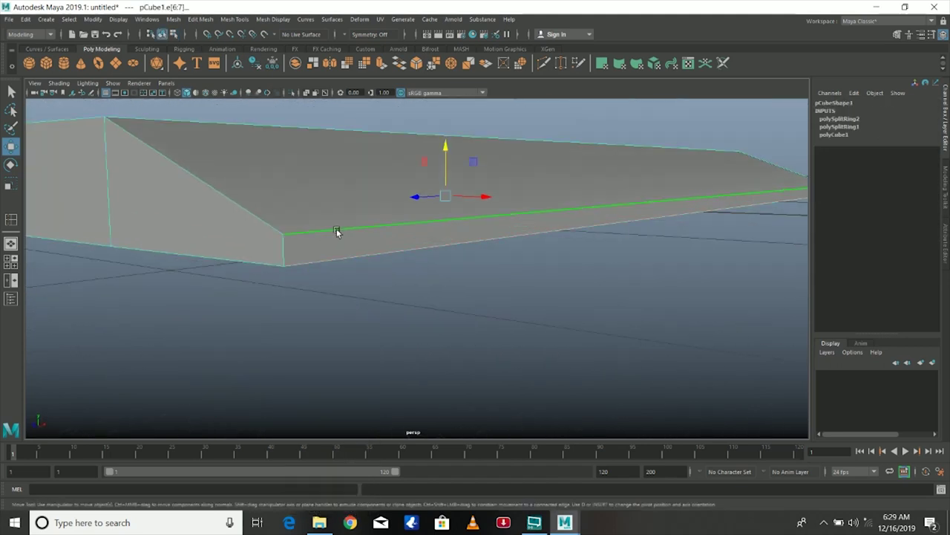
click(232, 19)
click(214, 54)
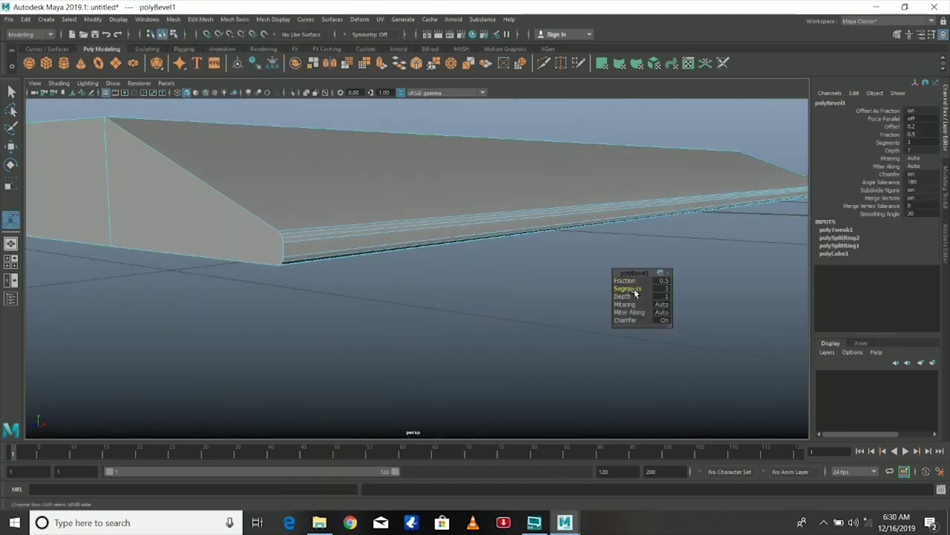
alt+drag(635, 293, 281, 222)
click(200, 19)
click(215, 54)
mouse_move(631, 288)
alt+mouse_down()
mouse_move(315, 292)
mouse_move(445, 223)
alt+mouse_up()
Clear the selection and reselect the bevelled slab
click(679, 180)
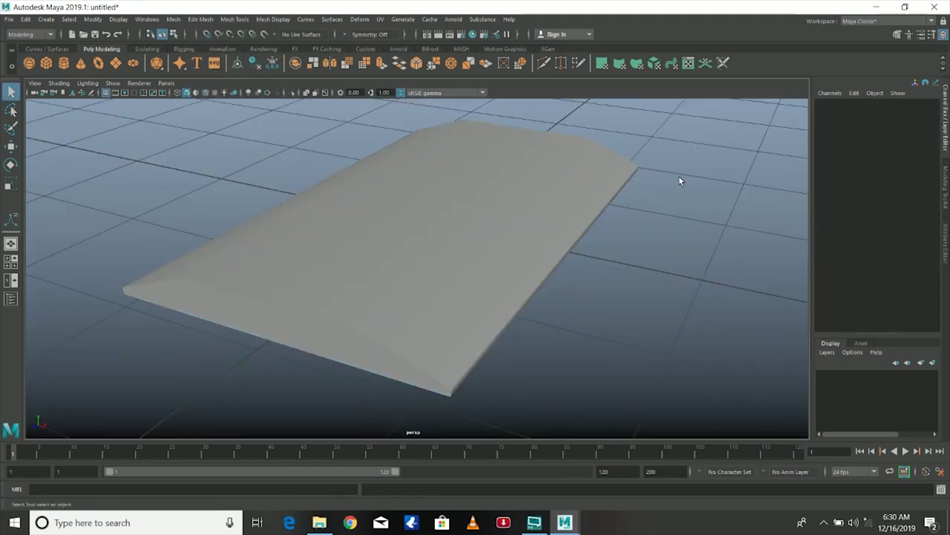
click(454, 260)
mouse_move(454, 261)
alt+mouse_down()
mouse_move(272, 265)
mouse_move(340, 222)
mouse_move(244, 282)
mouse_move(274, 263)
mouse_move(169, 258)
mouse_move(223, 223)
alt+mouse_up()
click(169, 258)
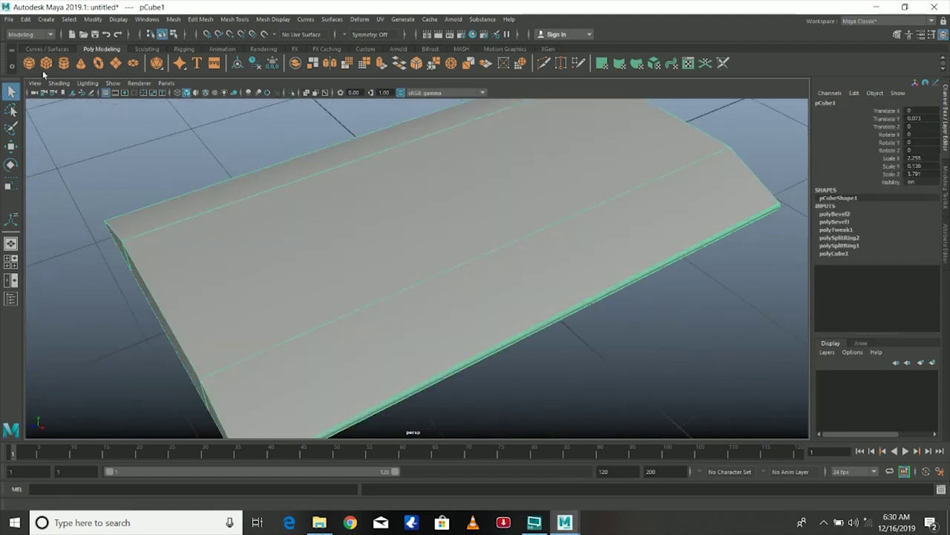
Create a small, short polygon cylinder and raise it above the slab for a socket hole
alt+drag(138, 191, 186, 208)
click(63, 63)
key(r)
drag(434, 255, 351, 229)
key(f)
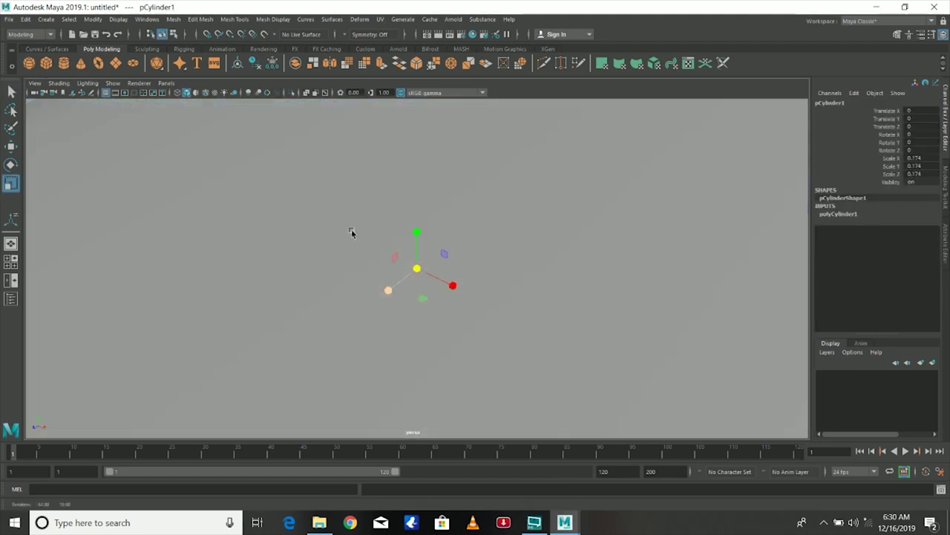
scroll(420, 255, down, 5)
key(w)
drag(417, 232, 417, 219)
key(r)
alt+drag(416, 219, 419, 248)
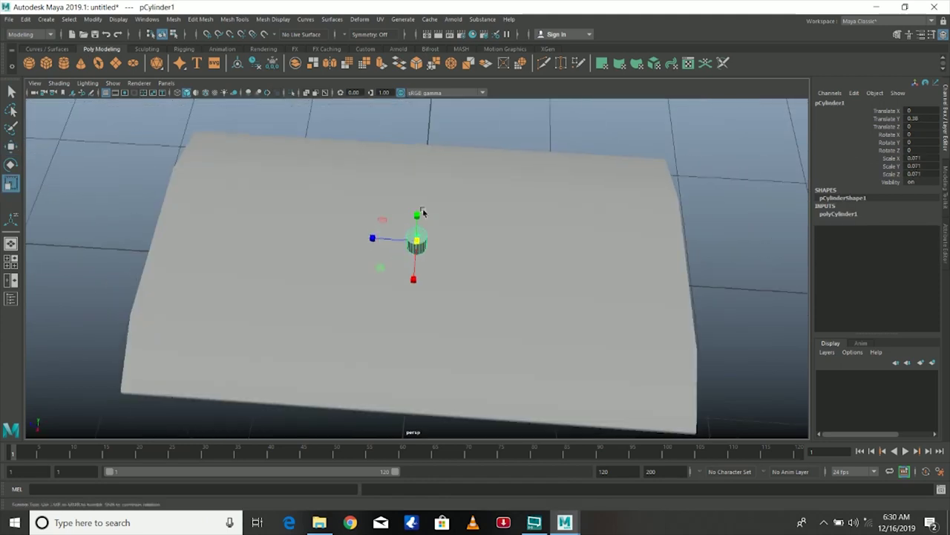
alt+drag(421, 212, 334, 218)
drag(419, 182, 419, 190)
Work in the top view, zoomed in, then select the box for a rocker switch
key(space)
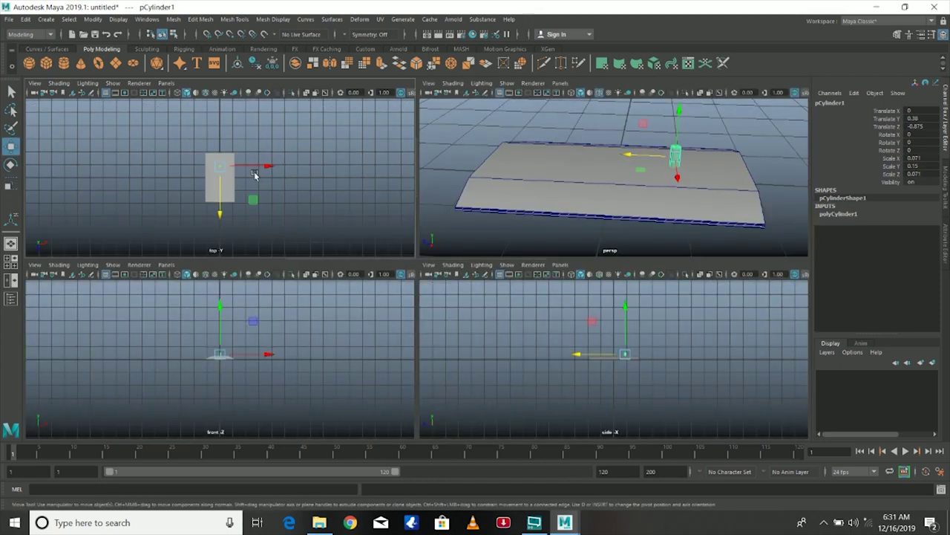
key(space)
click(80, 83)
scroll(323, 298, up, 4)
scroll(399, 188, up, 1)
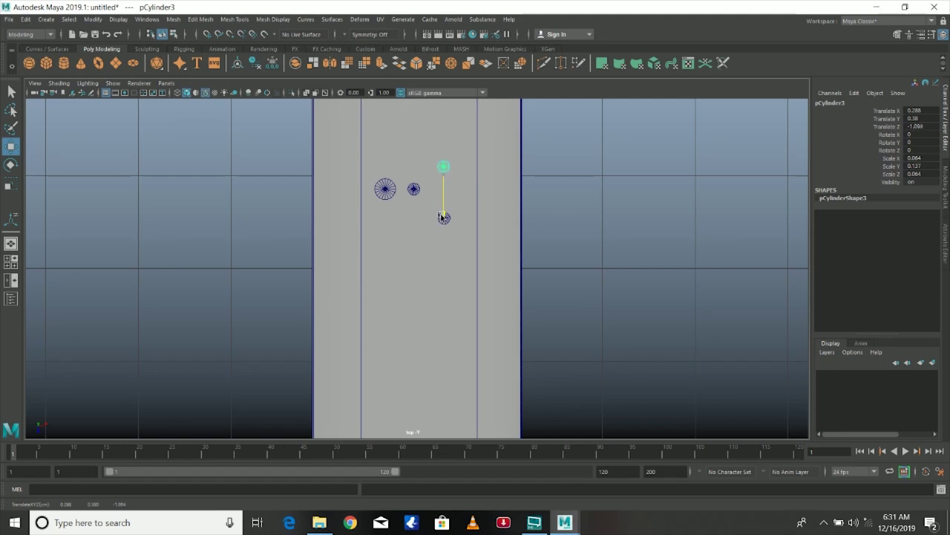
alt+drag(622, 179, 625, 172)
click(416, 219)
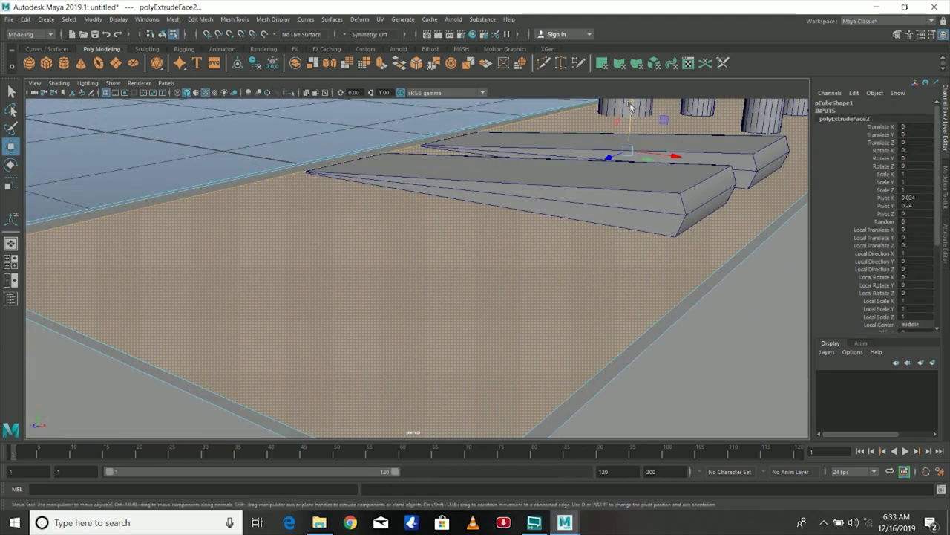
Select the base slab and bring up its Shift+right-click polygon editing menu
alt+drag(391, 164, 579, 140)
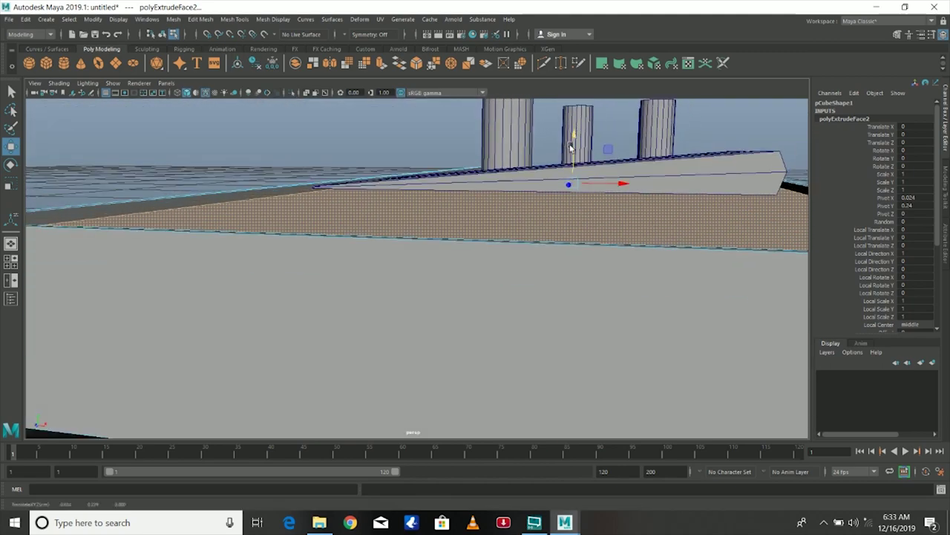
click(378, 259)
shift+right_drag(380, 261, 332, 278)
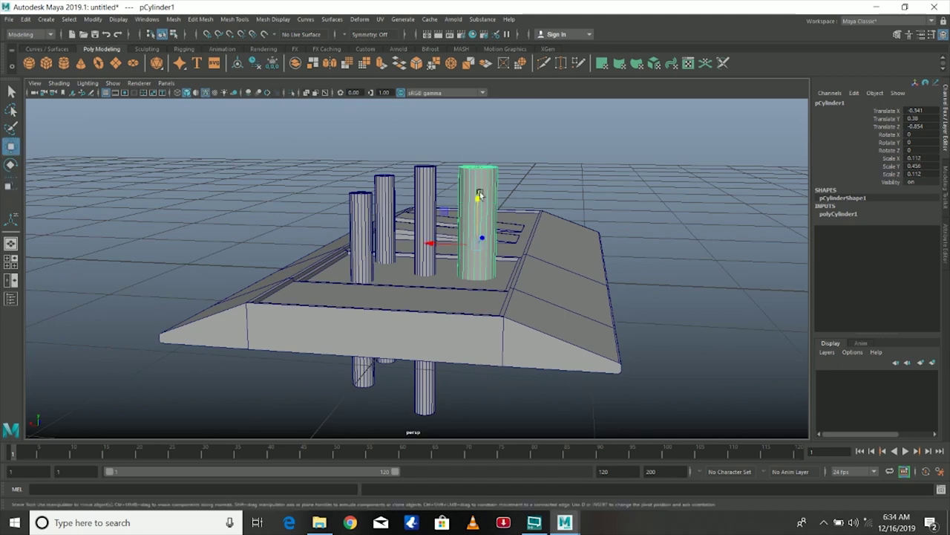
Select the socket cylinders and undo the wrong Boolean intersection
drag(323, 152, 525, 229)
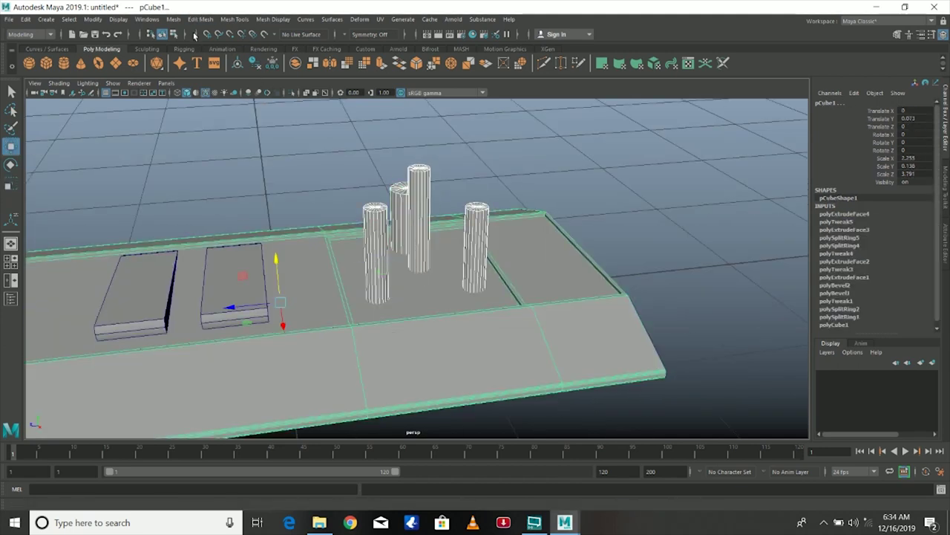
key(ctrl+z)
key(t)
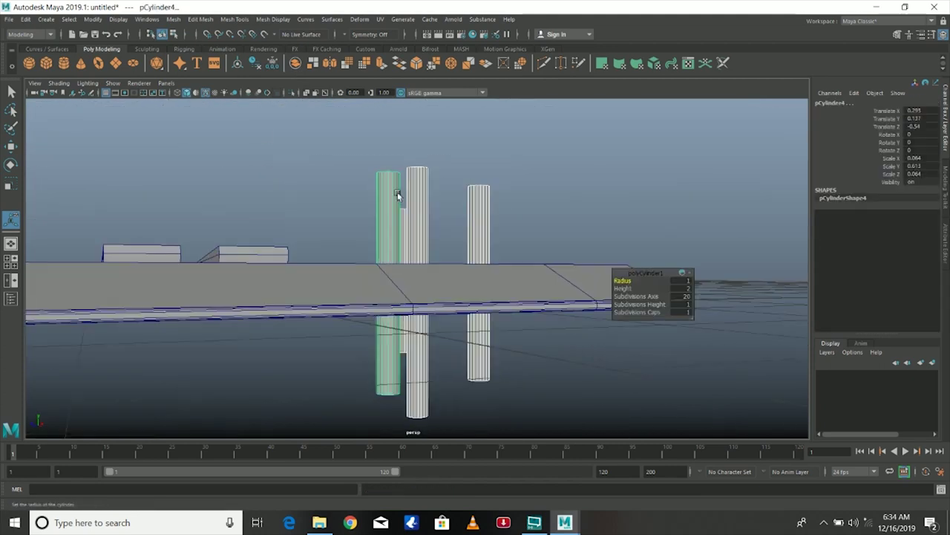
Select the slab, then the cylinders, and apply Boolean Difference to cut four holes
click(25, 19)
click(185, 153)
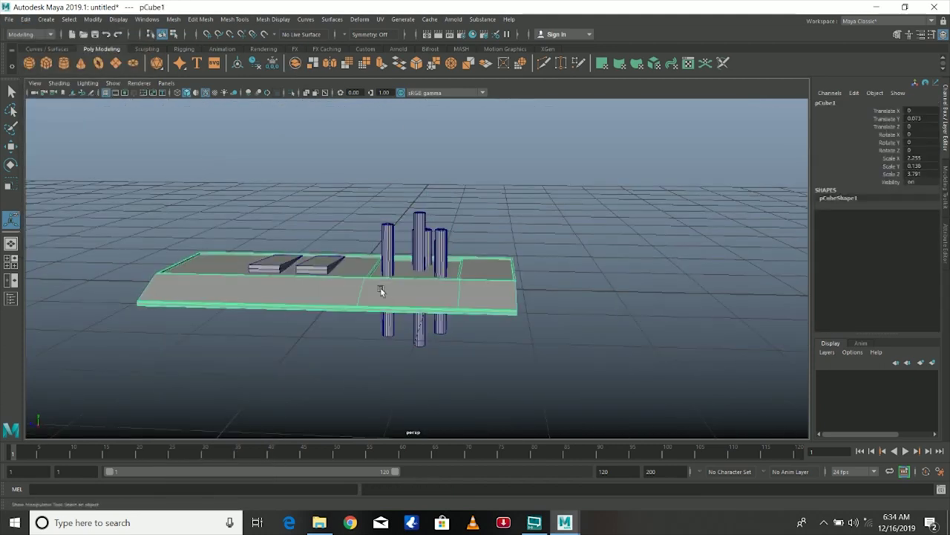
click(173, 19)
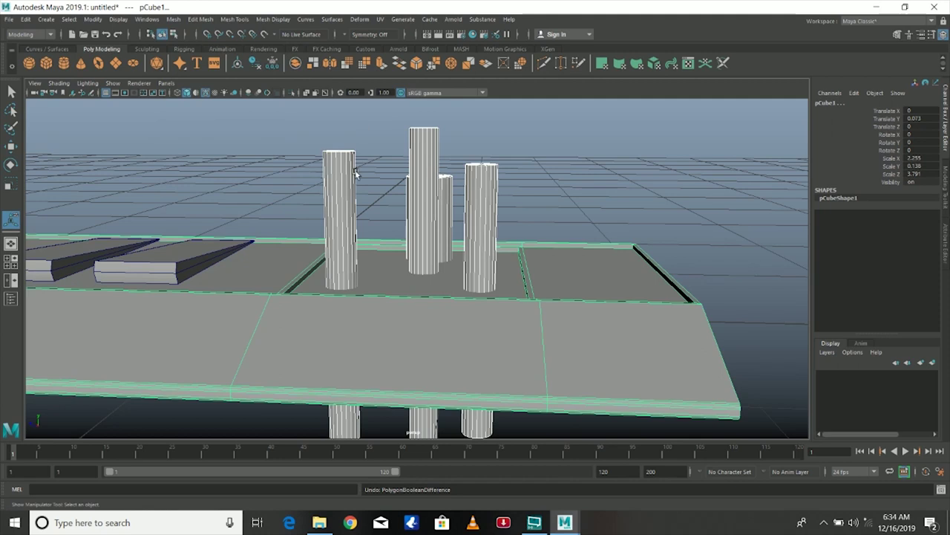
click(173, 19)
click(317, 66)
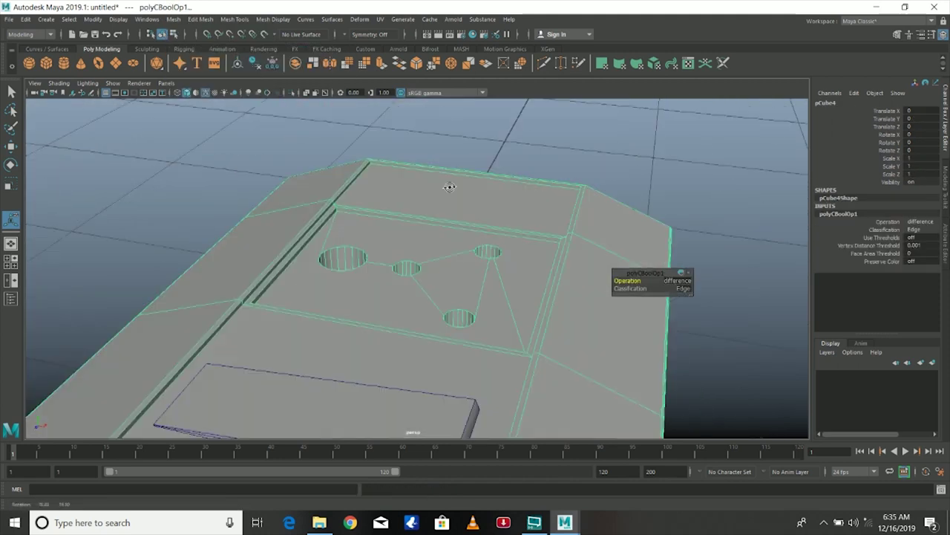
mouse_move(419, 320)
alt+mouse_down()
mouse_move(317, 145)
mouse_move(343, 327)
alt+mouse_up()
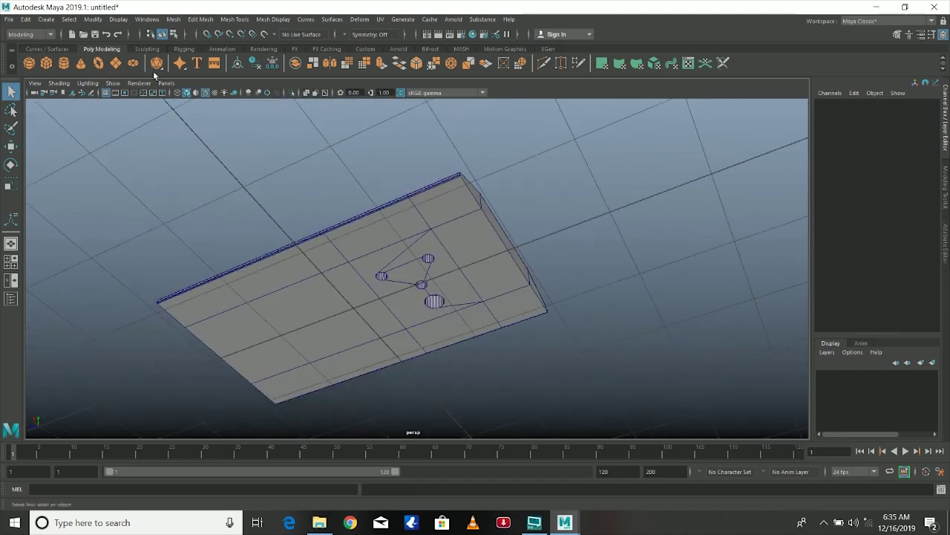
Create a plane beneath the slab, stretch it to cover the slab, and select the plate
click(343, 328)
mouse_move(197, 295)
mouse_down()
mouse_move(297, 233)
mouse_move(263, 214)
mouse_move(461, 261)
mouse_up()
click(461, 262)
mouse_move(352, 212)
alt+mouse_down()
mouse_move(279, 248)
mouse_move(539, 226)
alt+mouse_up()
Give the plate a new aiStandardSurface with the Plastic preset and a white base colour
right_drag(539, 225, 517, 313)
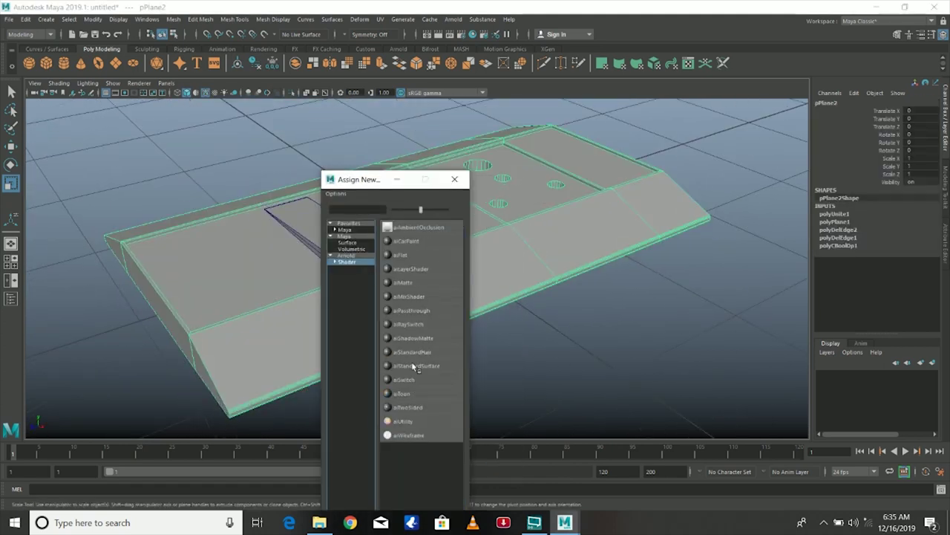
click(413, 366)
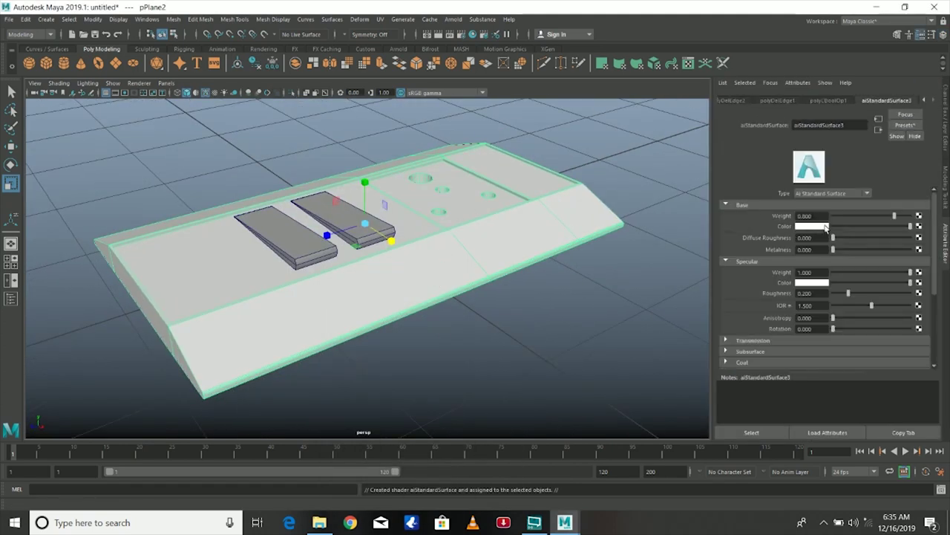
click(904, 126)
mouse_move(853, 292)
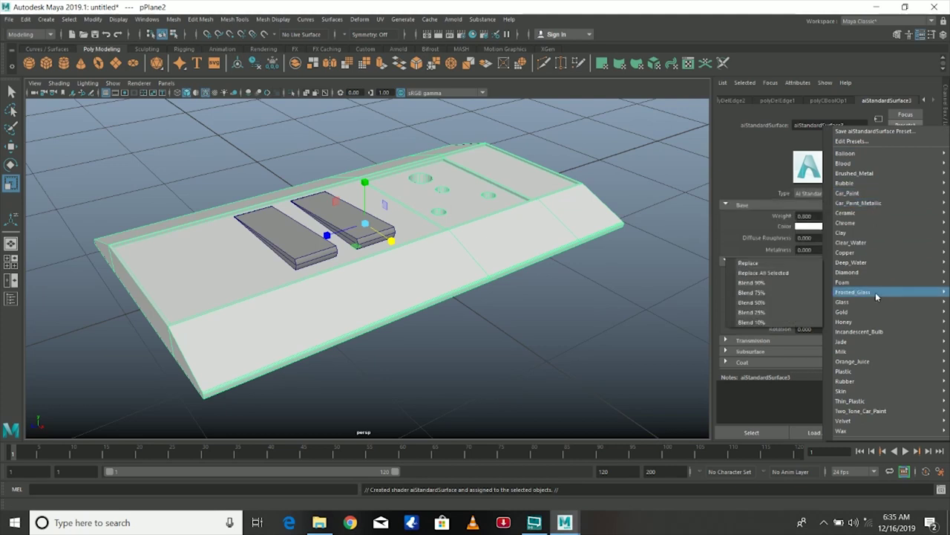
click(747, 371)
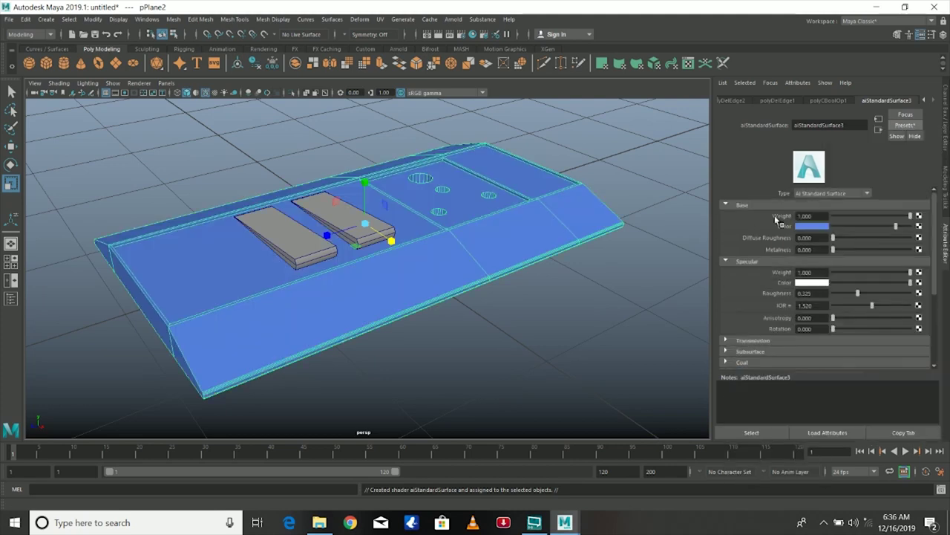
click(809, 216)
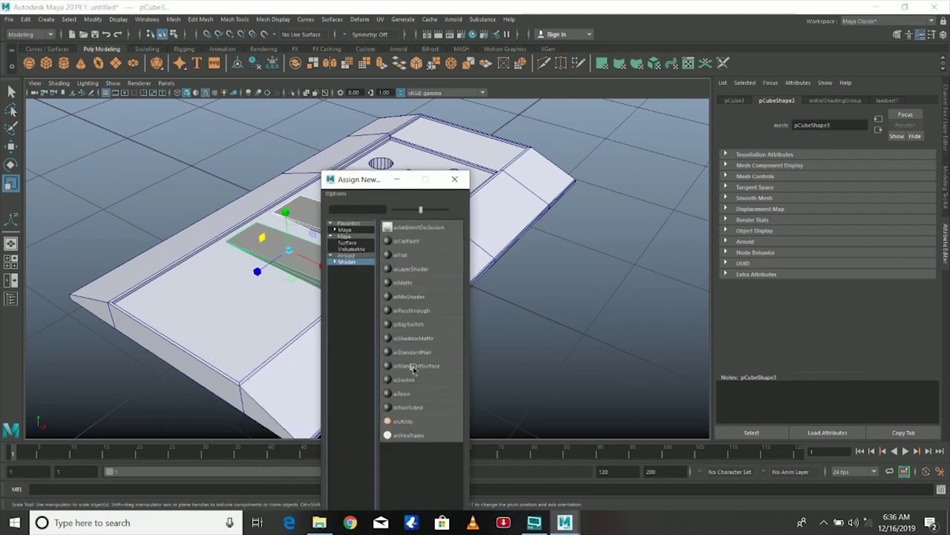
Assign the switch a new aiStandardSurface and replace its settings with a preset
click(413, 369)
click(904, 125)
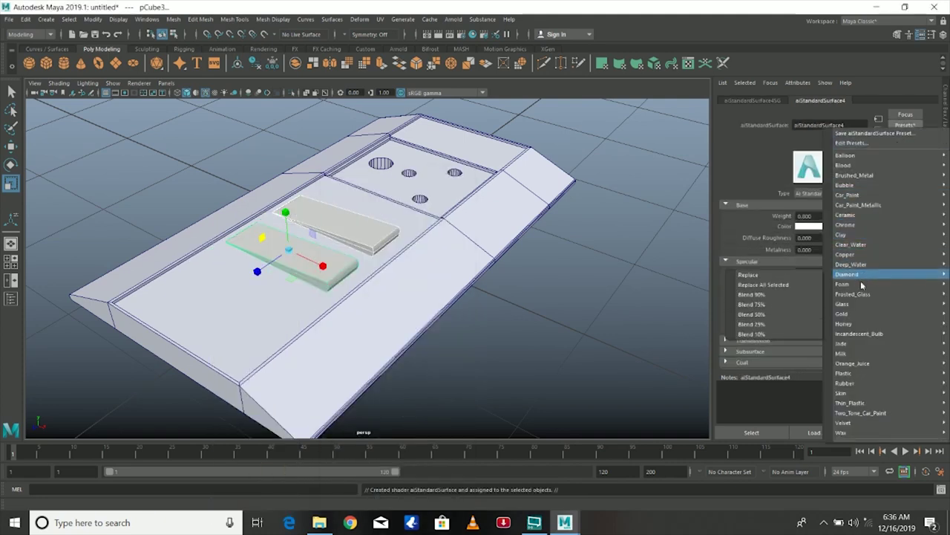
click(748, 185)
click(811, 225)
Add an Arnold SkyDome Light to the scene
mouse_move(579, 275)
alt+mouse_down()
mouse_move(247, 203)
mouse_move(475, 119)
alt+mouse_up()
click(453, 18)
click(598, 96)
Run a test render of the sky-dome-lit plate in Arnold RenderView, then close it
alt+drag(543, 151, 530, 159)
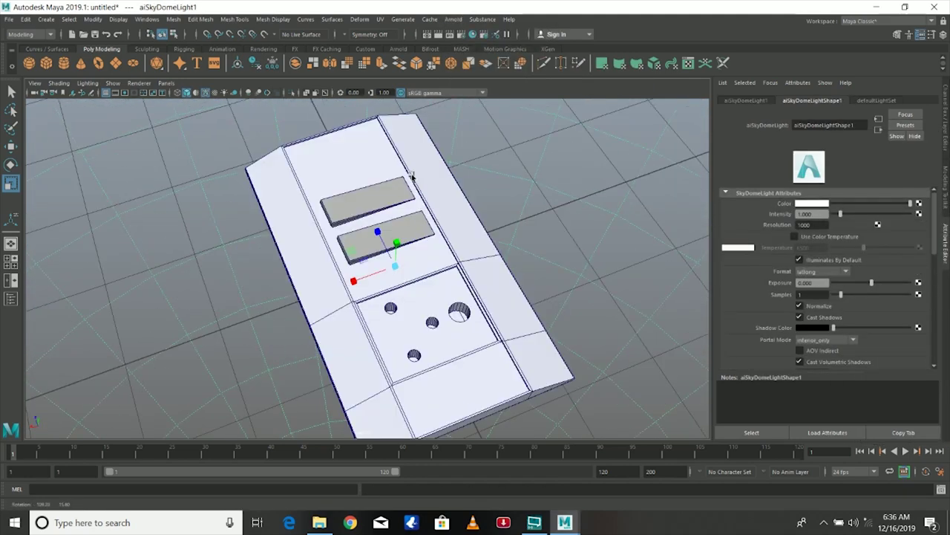
click(453, 19)
mouse_move(597, 326)
alt+mouse_down()
mouse_move(483, 314)
mouse_move(420, 322)
alt+mouse_up()
key(7)
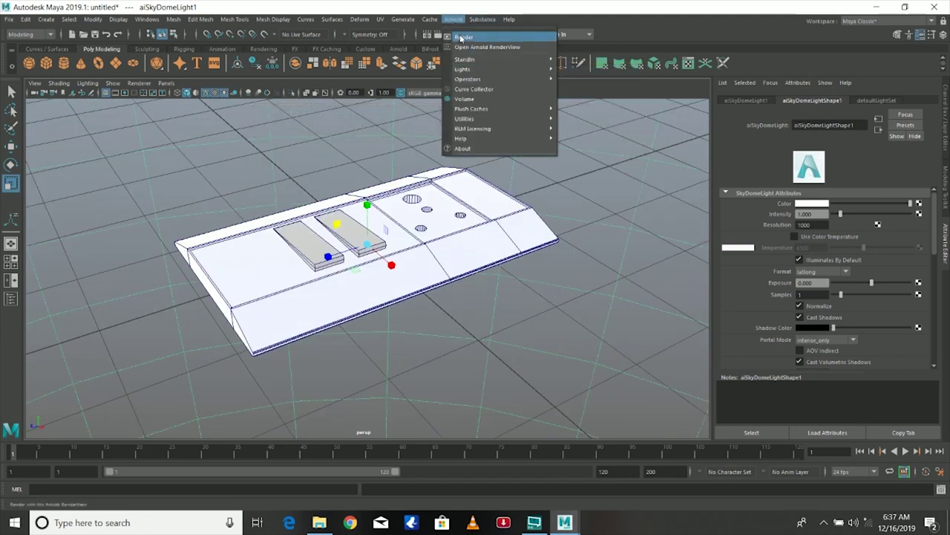
click(461, 37)
alt+drag(111, 228, 70, 242)
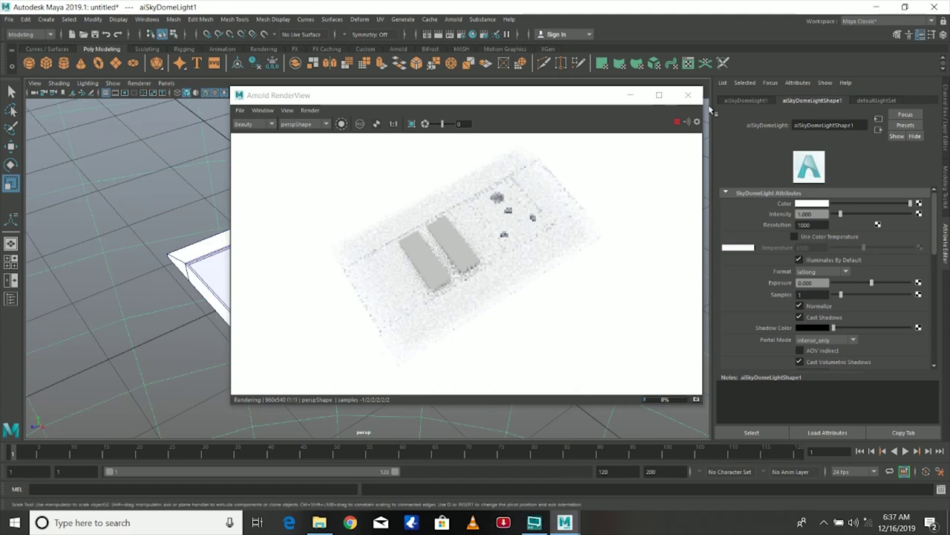
click(688, 95)
Delete the sky dome light and create an Arnold Area Light instead
key(Delete)
click(453, 19)
click(587, 85)
mouse_move(117, 188)
alt+mouse_down()
mouse_move(339, 238)
mouse_move(275, 312)
mouse_move(543, 246)
alt+mouse_up()
Render the area-lit scene, set the light intensity to 10, and tilt it toward the plate
key(e)
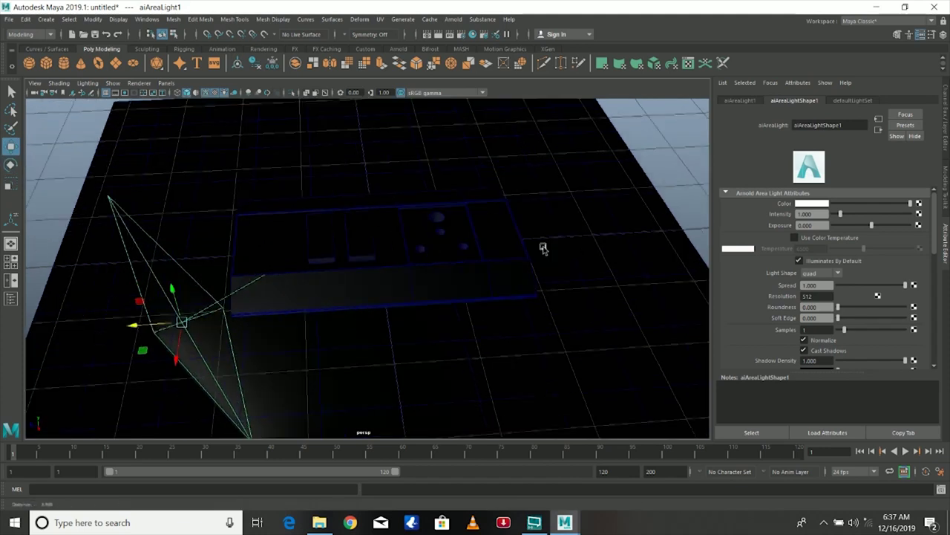
click(453, 19)
click(464, 31)
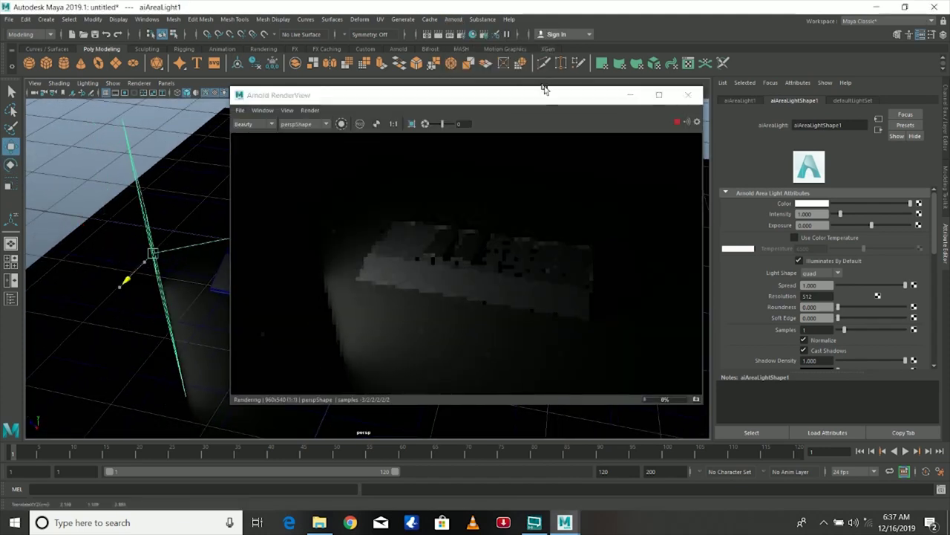
drag(544, 88, 534, 92)
text(10)
key(Return)
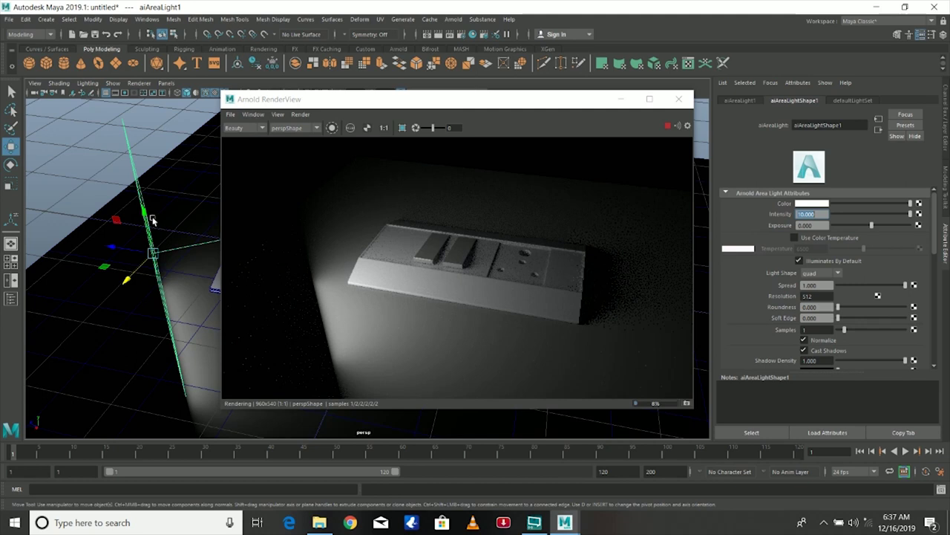
key(e)
drag(152, 221, 163, 227)
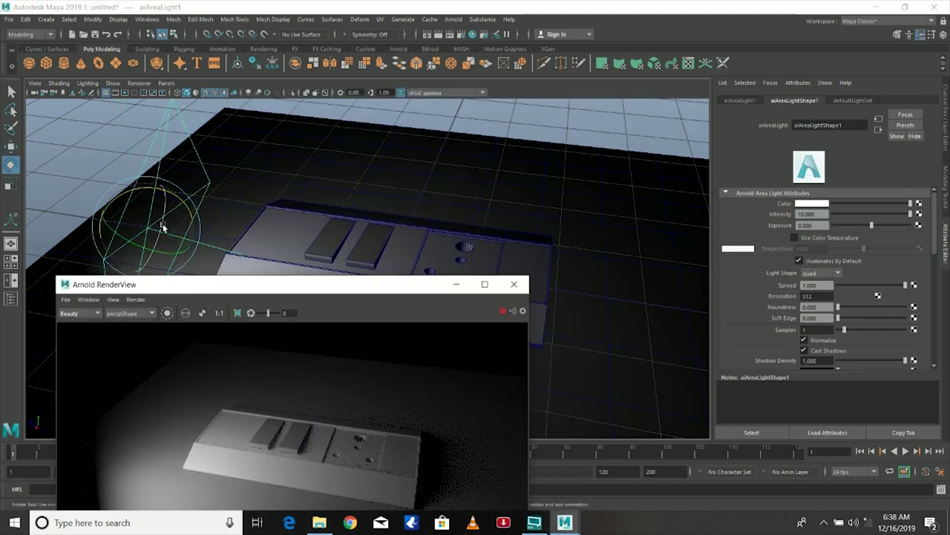
key(w)
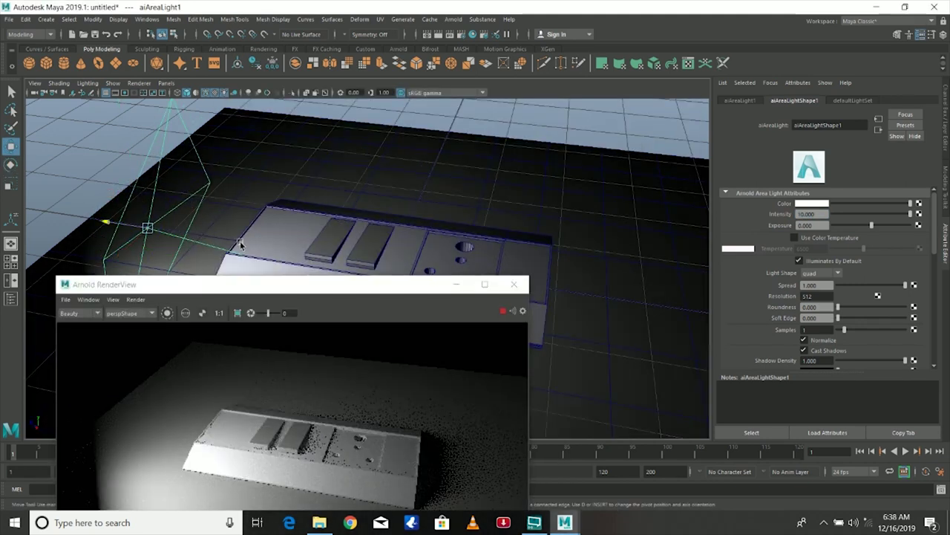
Duplicate the area light, angle the copy at the plate's other side, and re-render
key(ctrl+d)
click(508, 285)
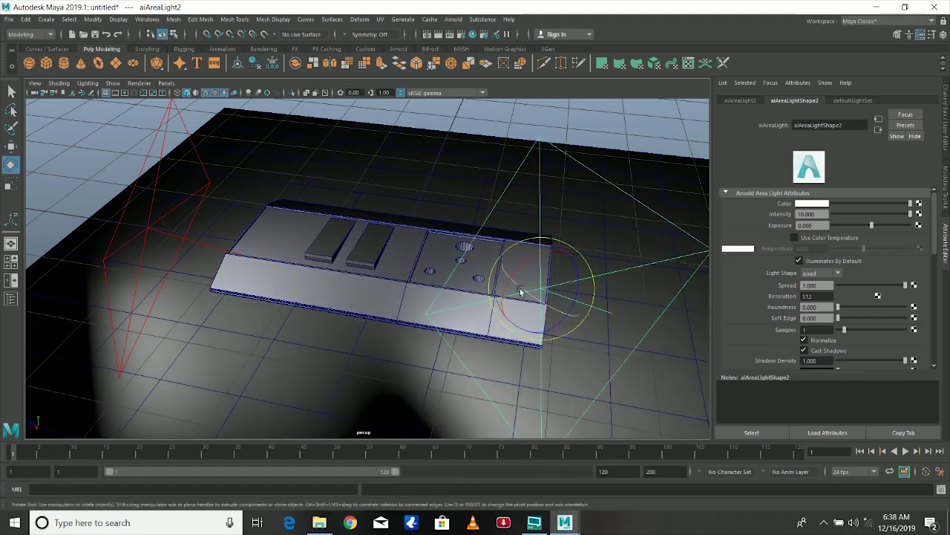
mouse_move(520, 291)
mouse_down()
mouse_move(557, 314)
mouse_move(515, 147)
mouse_move(628, 97)
mouse_up()
key(w)
key(e)
mouse_move(314, 237)
alt+mouse_down()
mouse_move(349, 206)
mouse_move(295, 170)
mouse_move(292, 153)
alt+mouse_up()
click(472, 34)
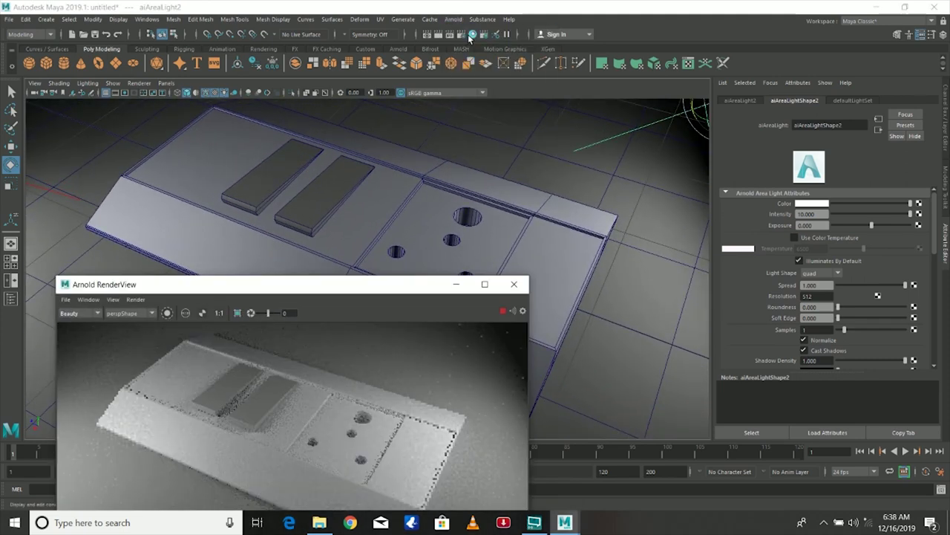
Raise the left switch material's Base Weight to 1.000
click(291, 204)
click(830, 101)
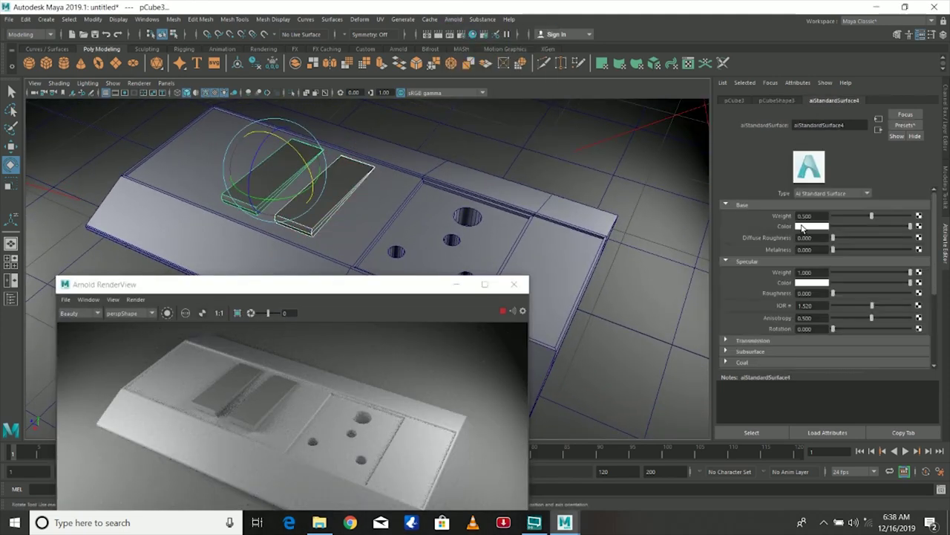
drag(871, 216, 918, 216)
mouse_move(485, 171)
alt+mouse_down()
mouse_move(568, 159)
mouse_move(524, 159)
alt+mouse_up()
scroll(518, 132, down, 3)
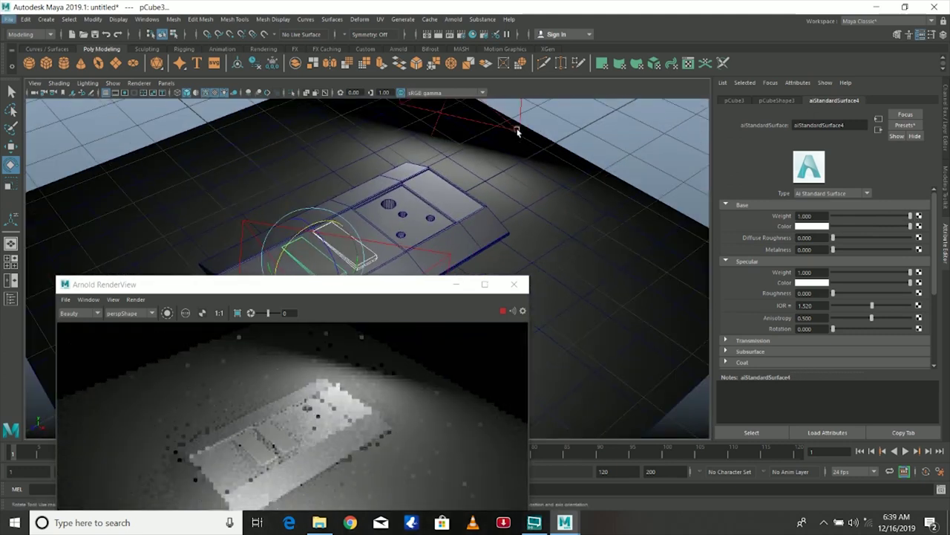
Change the second area light's colour to warm yellow
click(518, 131)
click(731, 248)
mouse_move(912, 215)
mouse_down()
mouse_move(915, 232)
mouse_move(927, 188)
mouse_up()
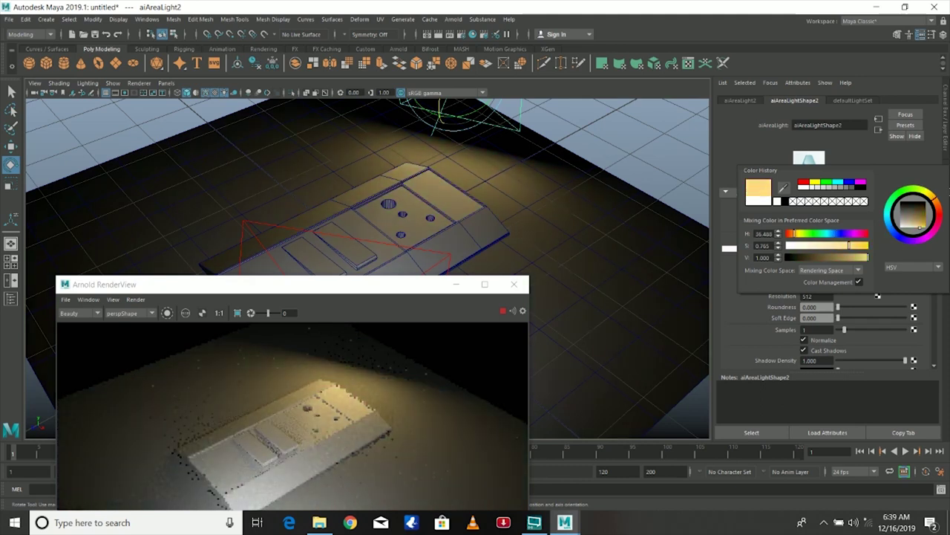
scroll(502, 164, up, 3)
Move the render window aside and position the third area light up and to the right
mouse_move(502, 165)
alt+mouse_down()
mouse_move(548, 183)
mouse_move(519, 193)
alt+mouse_up()
drag(222, 283, 497, 119)
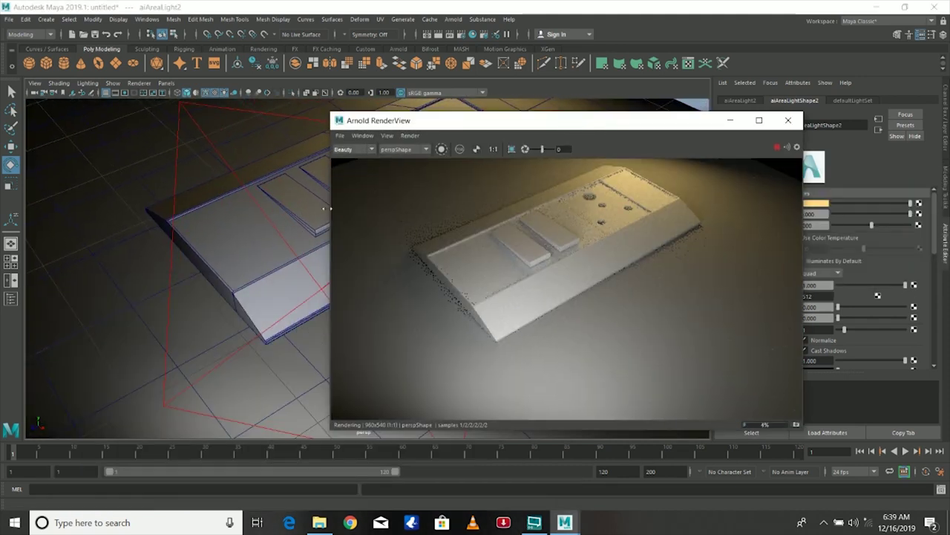
mouse_move(214, 262)
alt+mouse_down()
mouse_move(213, 250)
mouse_move(214, 281)
alt+mouse_up()
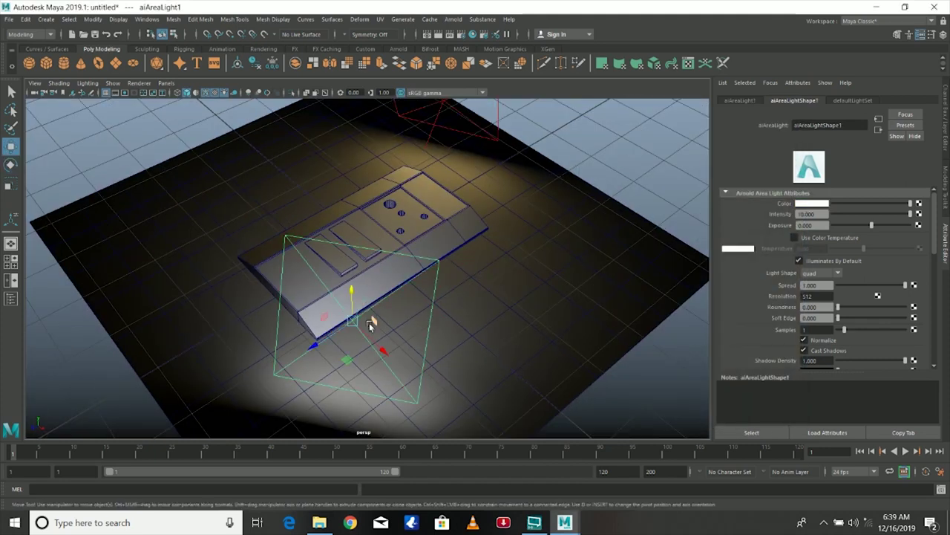
mouse_move(369, 322)
mouse_down()
mouse_move(509, 215)
mouse_move(585, 221)
mouse_up()
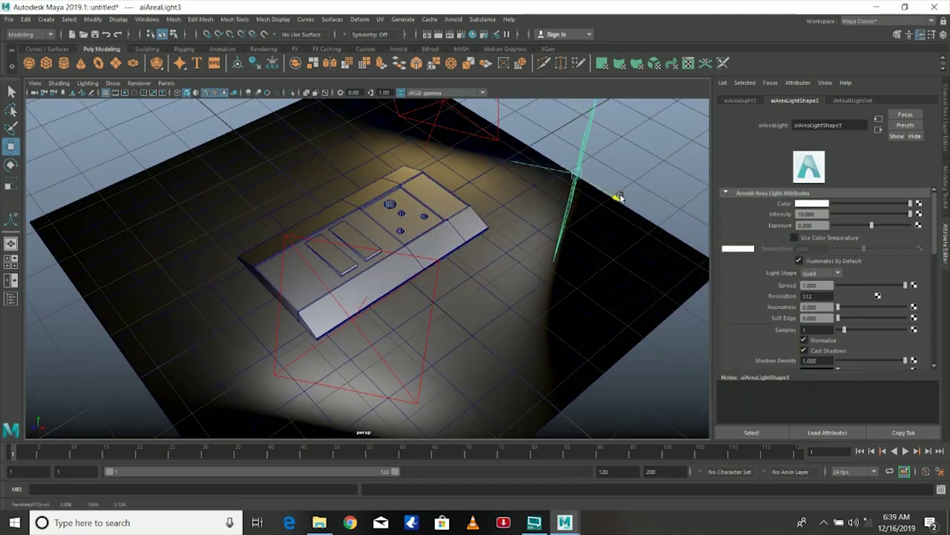
Move the fourth area light toward the back and angle it at the plate
drag(673, 174, 429, 149)
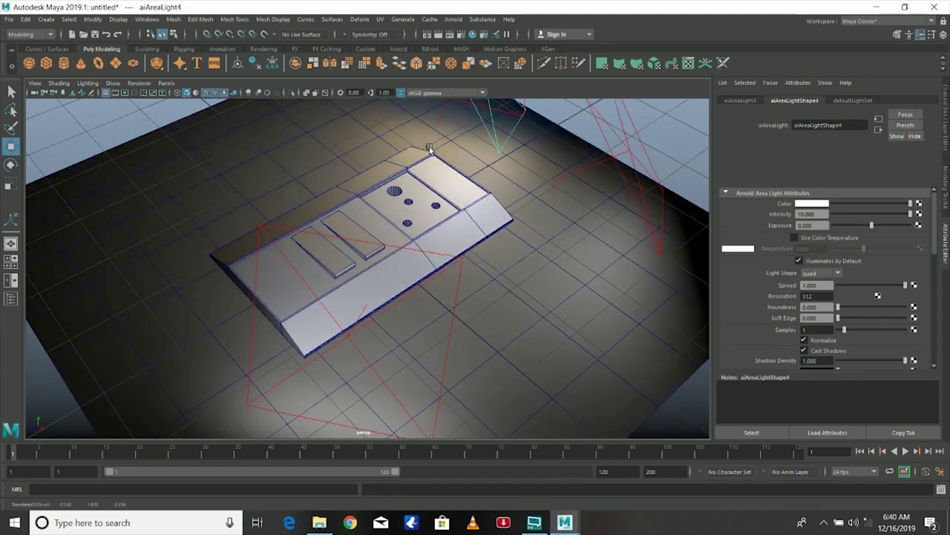
key(e)
mouse_move(222, 341)
mouse_down()
mouse_move(211, 380)
mouse_move(244, 271)
mouse_up()
key(w)
alt+drag(149, 259, 418, 232)
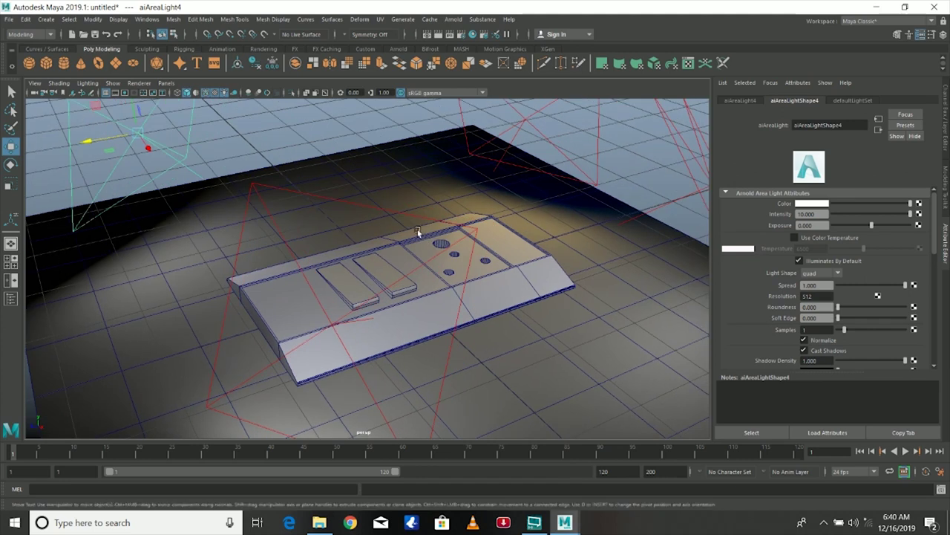
Render the warmly lit switch plate again in Arnold RenderView
click(472, 35)
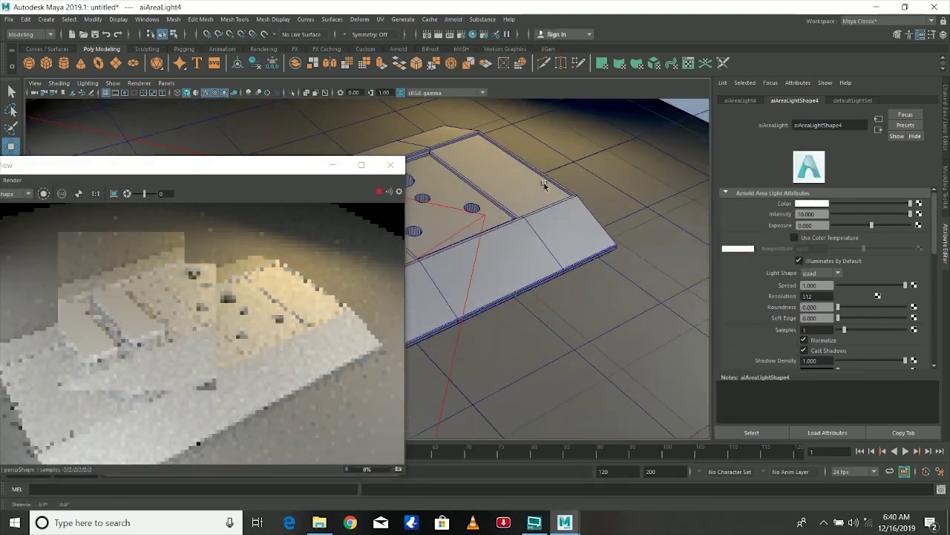
alt+drag(545, 185, 568, 174)
drag(246, 165, 497, 100)
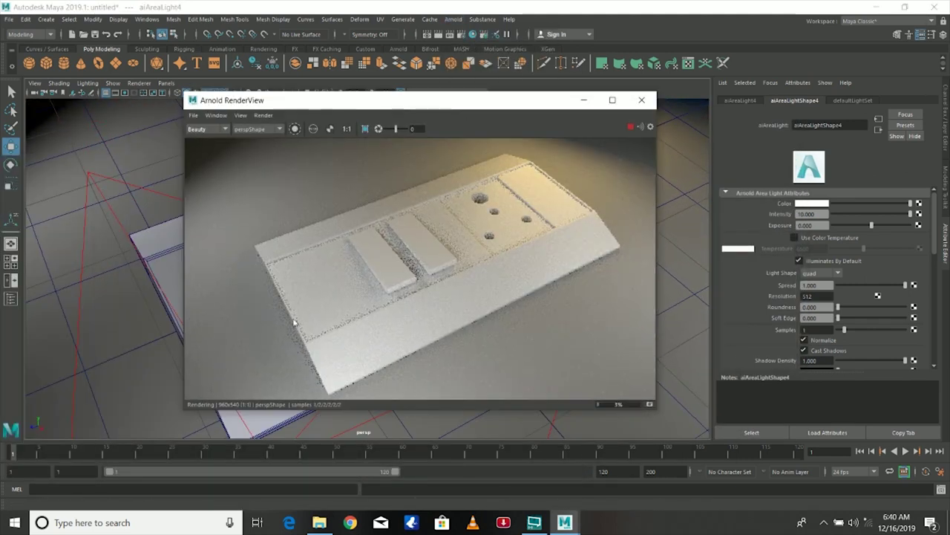